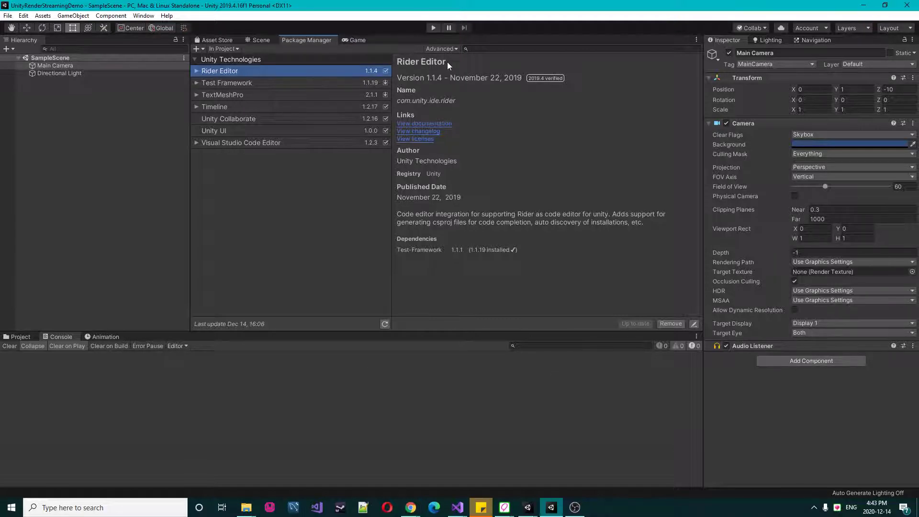
Search the Package Manager's in-project packages for 'Unity Render Streaming'.
click(476, 48)
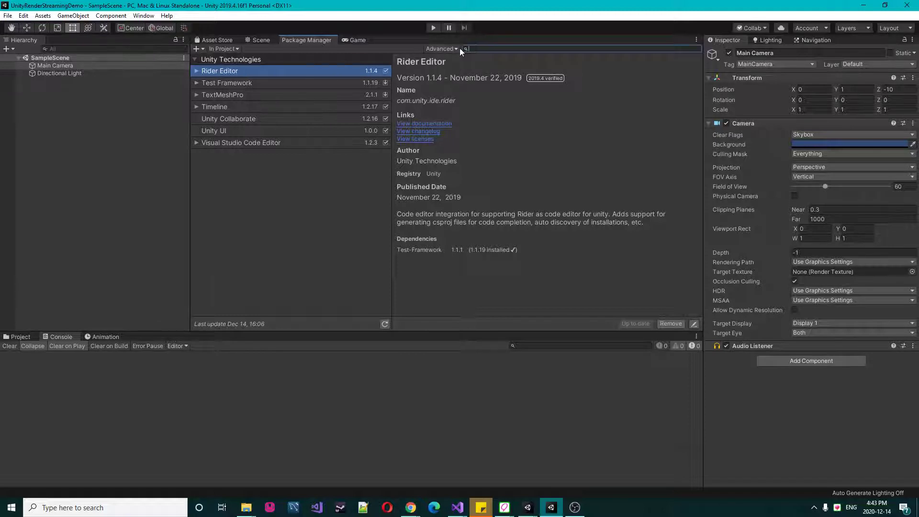
text(Unity Render Streaming)
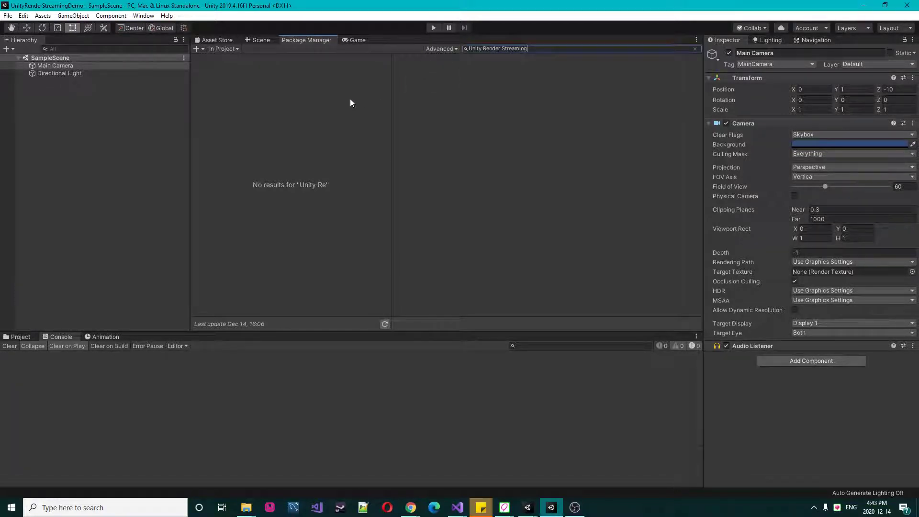
Enable Show preview packages and switch the source to Unity Registry to list 2.2.1-preview.
click(447, 50)
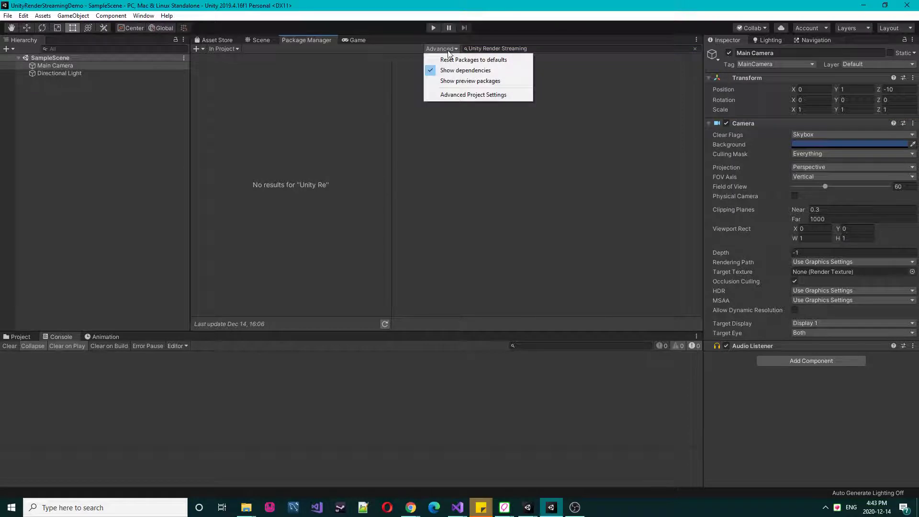
click(452, 81)
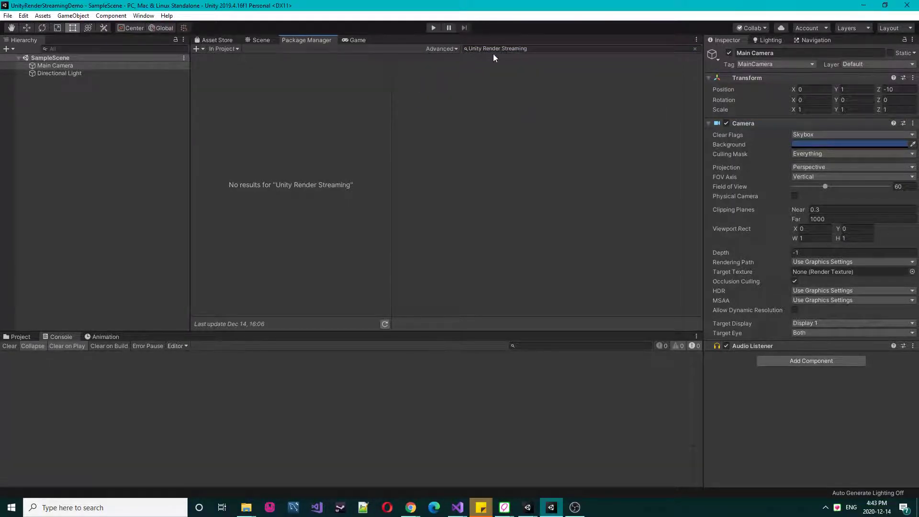
click(546, 48)
click(546, 48)
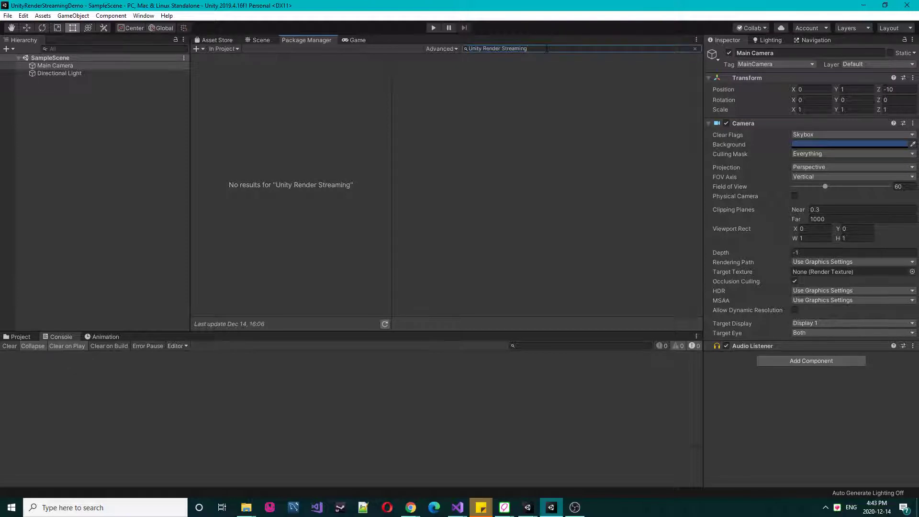
click(229, 48)
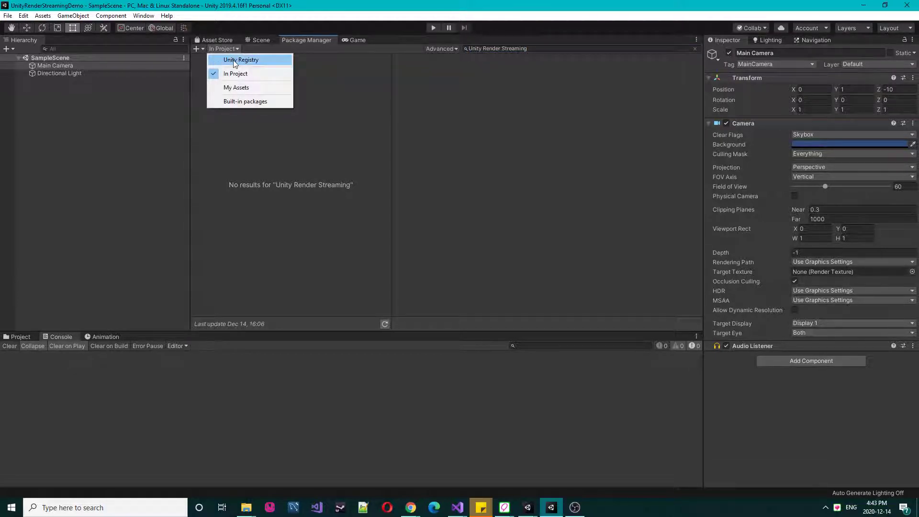
click(240, 60)
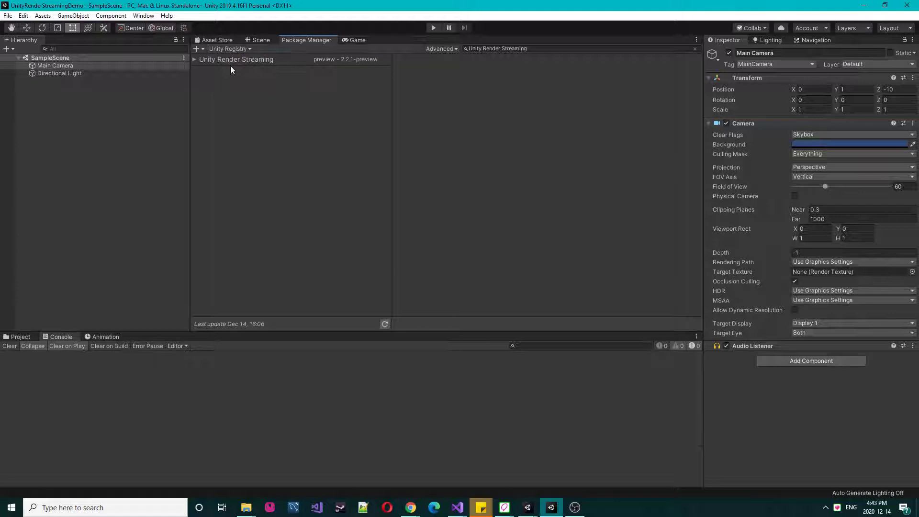
Install Unity Render Streaming 2.2.1-preview, answering Yes to enable the new input backends.
click(234, 63)
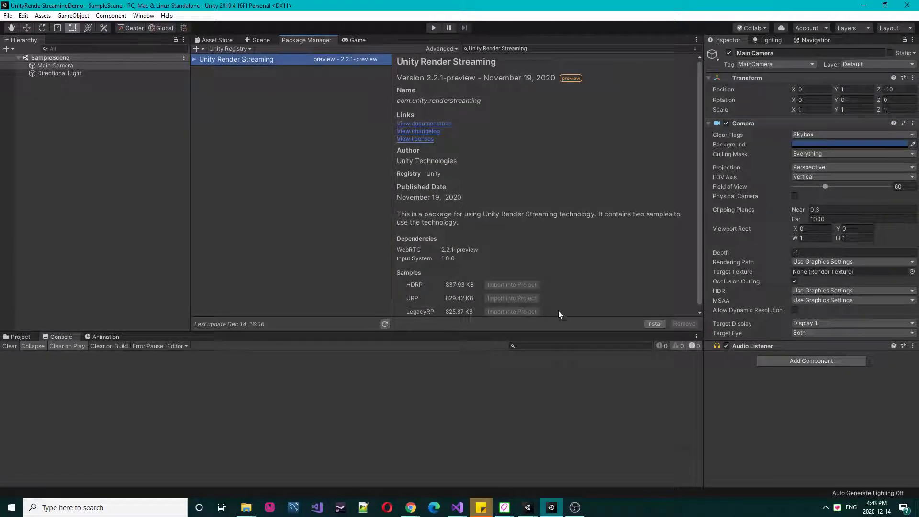
scroll(559, 311, down, 1)
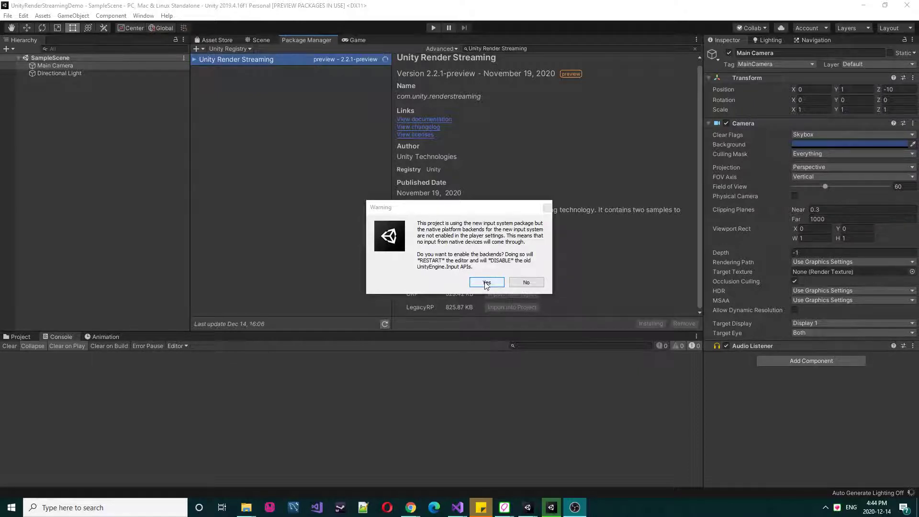
click(486, 283)
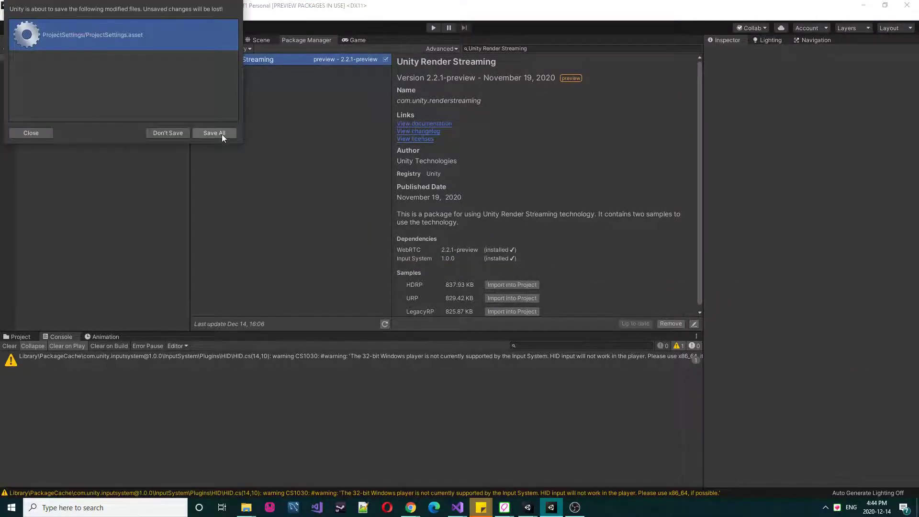
Save all project settings, then check Input System and WebRTC in the Packages folder.
click(221, 135)
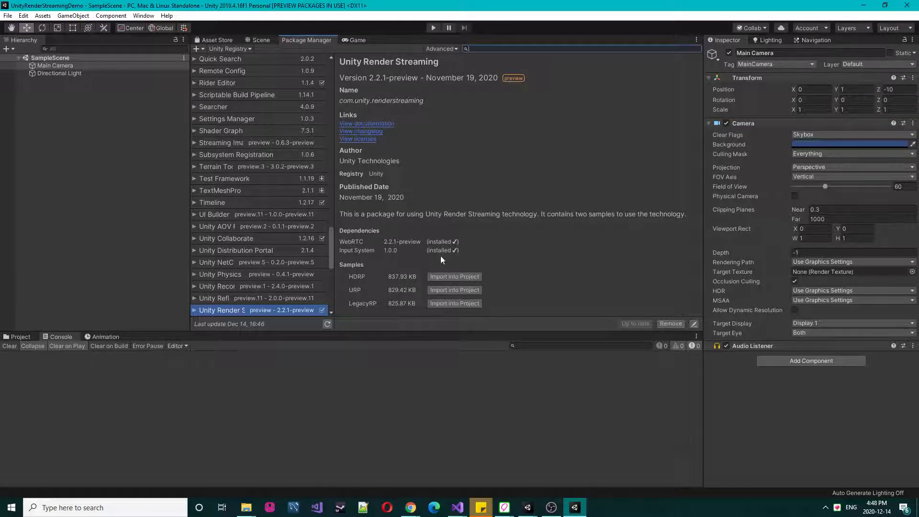
click(18, 337)
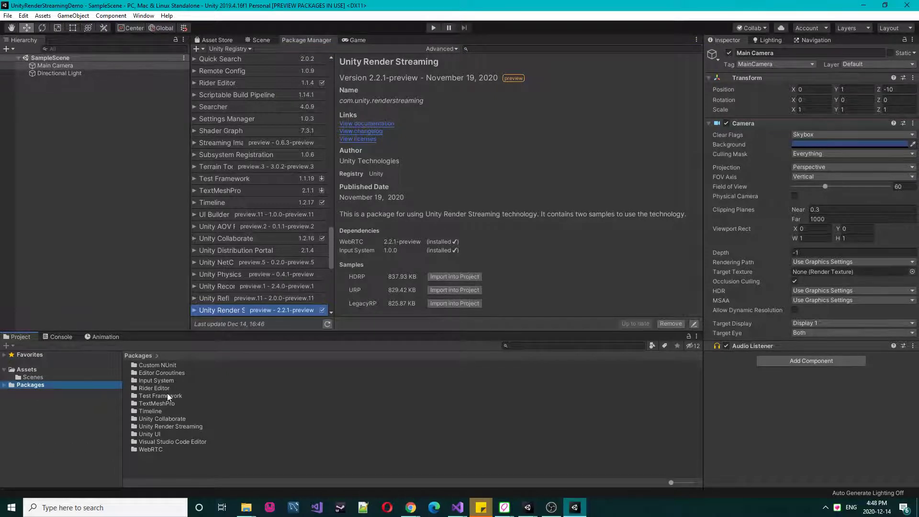
click(160, 380)
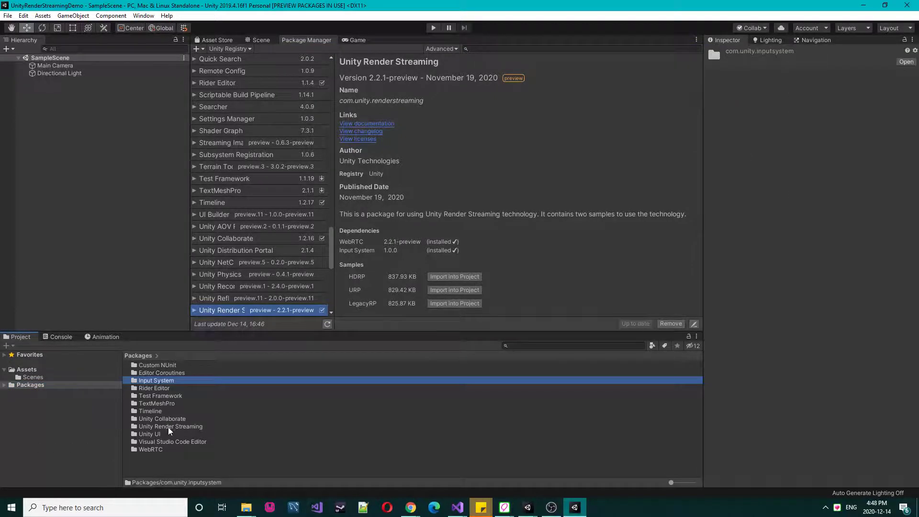
click(153, 450)
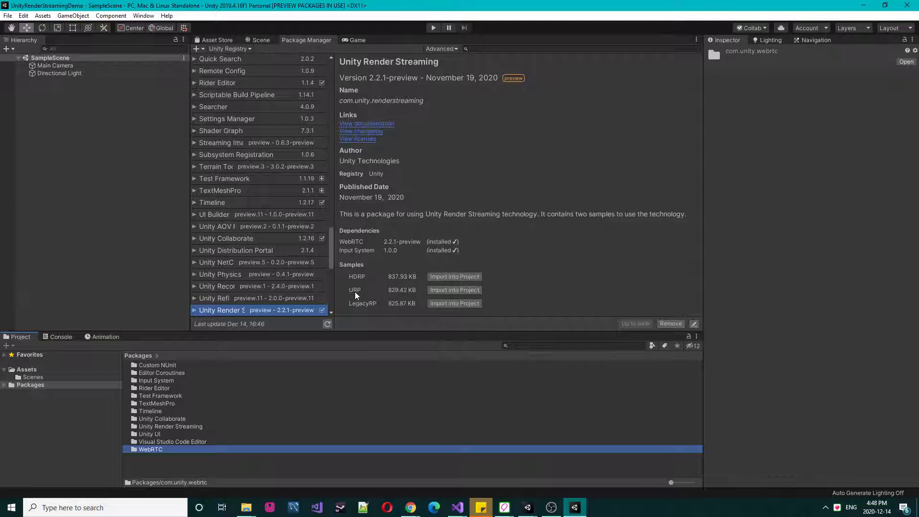
Import the URP sample, saving the input manager settings and confirming the asset import.
click(444, 290)
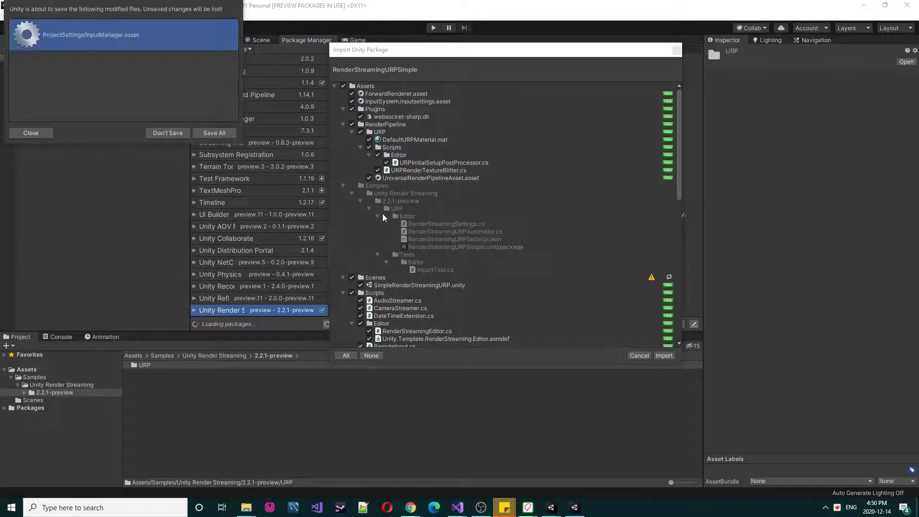
click(214, 133)
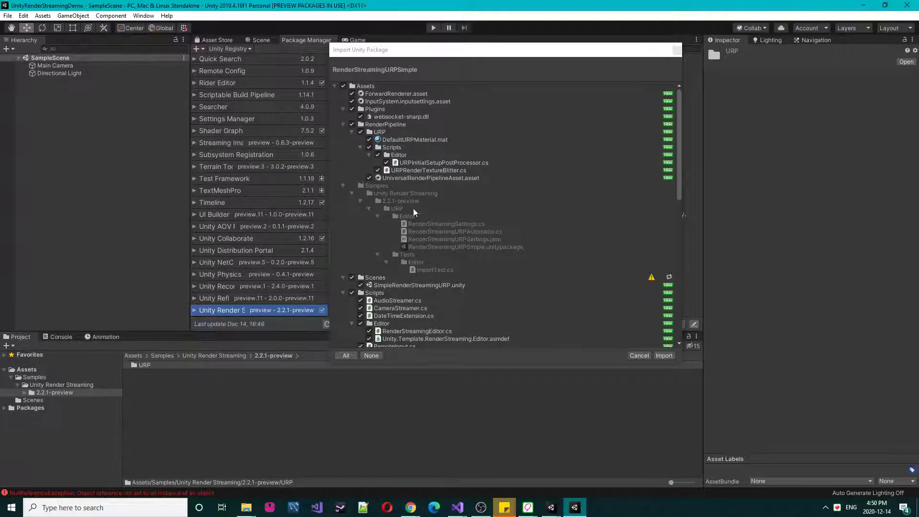
scroll(415, 213, down, 3)
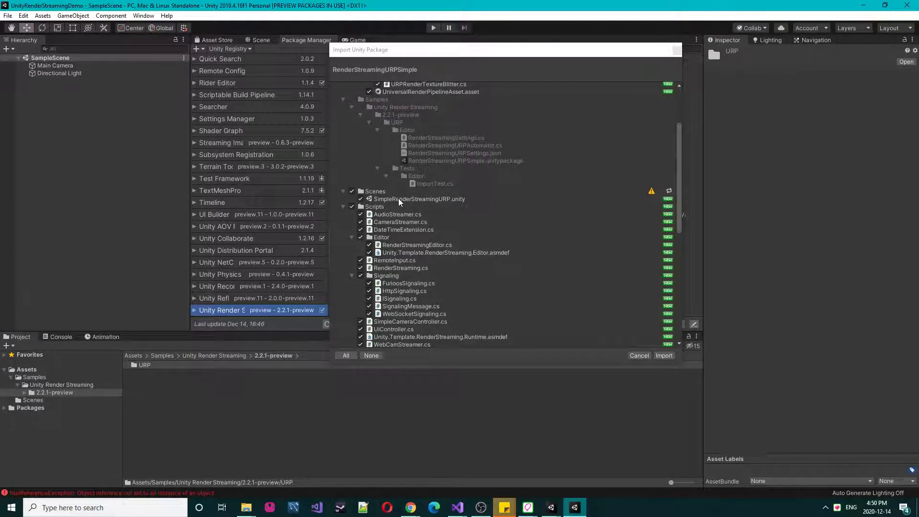
click(417, 199)
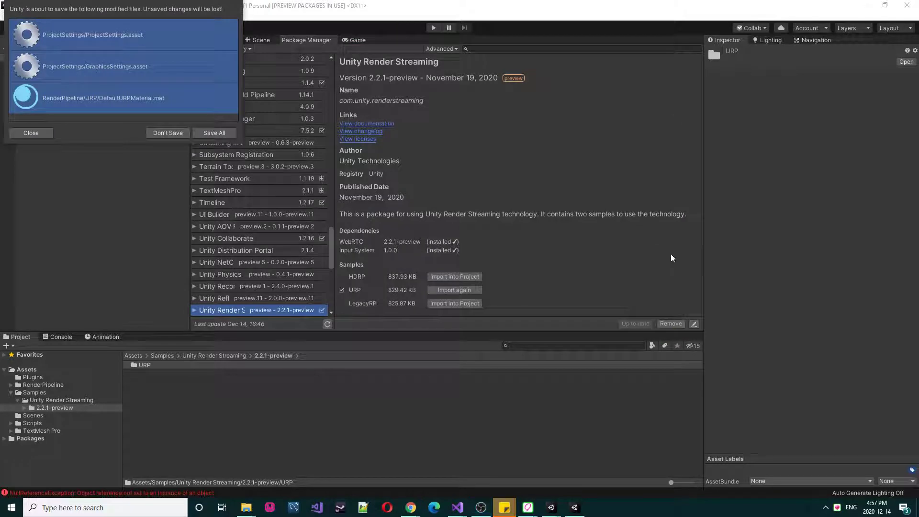
Save all, open SimpleRenderStreamingURP from Assets/Scenes and view it in the Game tab.
click(210, 133)
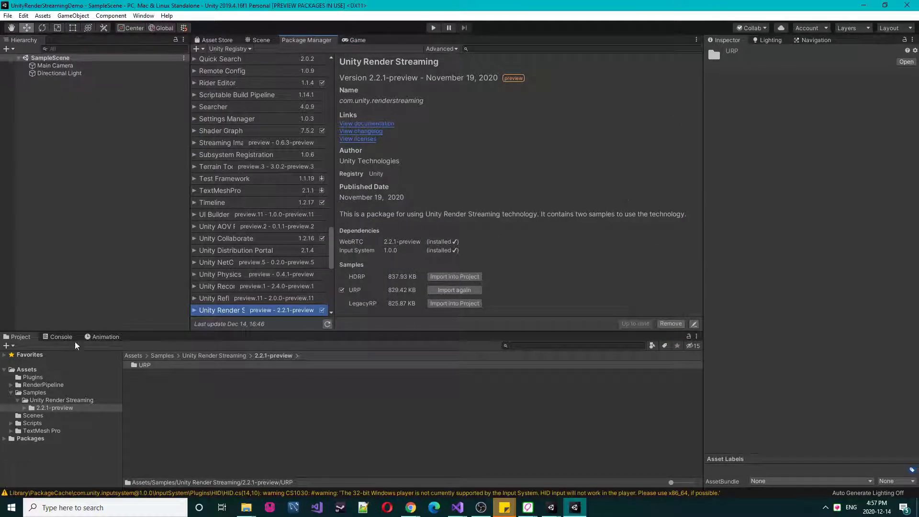
click(31, 415)
double_click(142, 373)
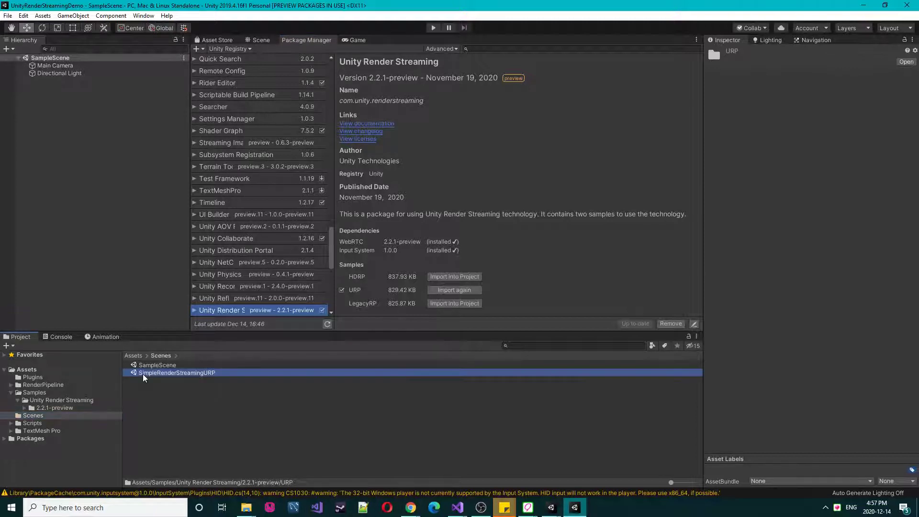
click(260, 40)
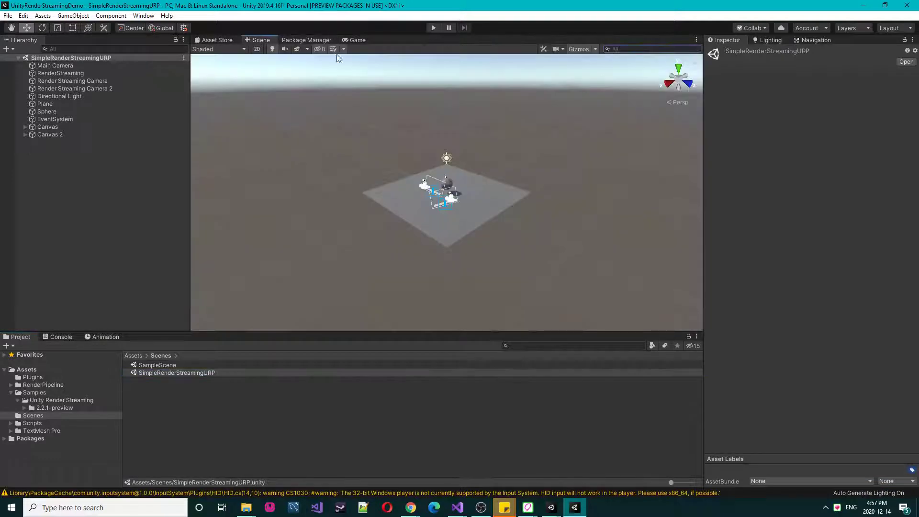
click(358, 40)
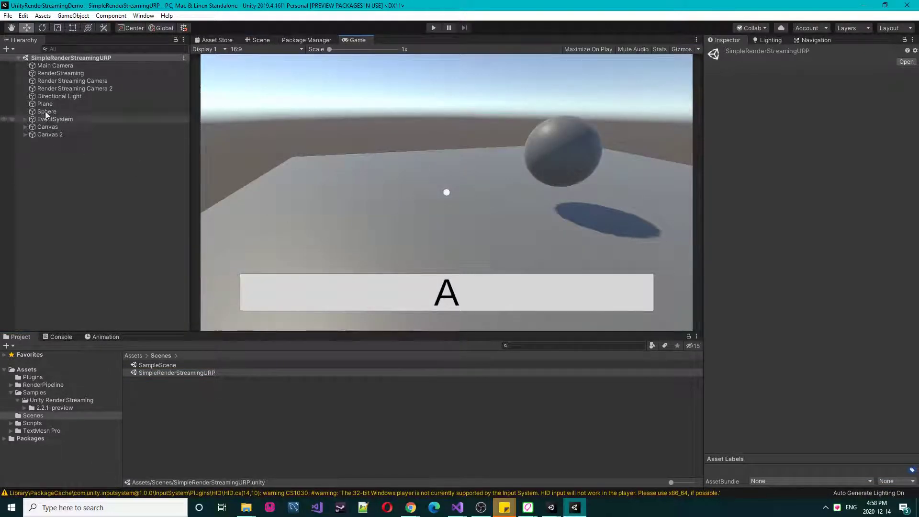
Download the Render Streaming web app from Unity's Edit menu.
click(22, 16)
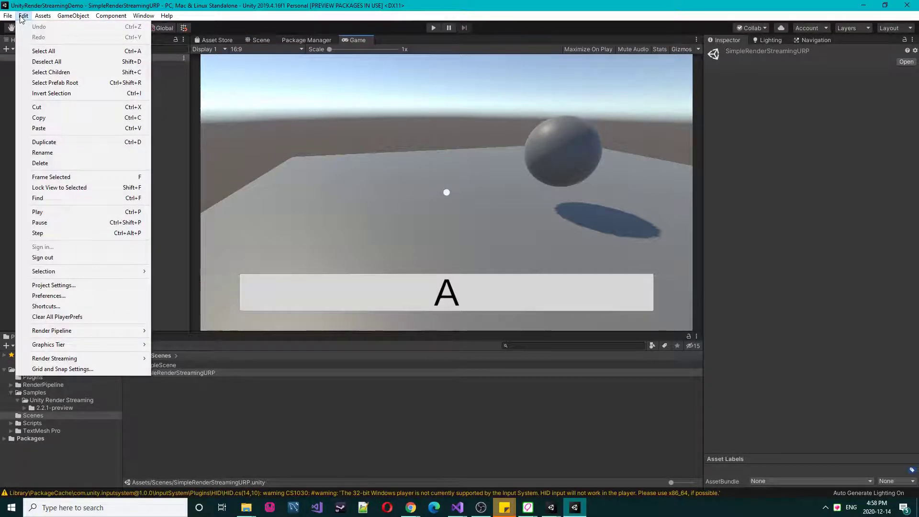
mouse_move(38, 18)
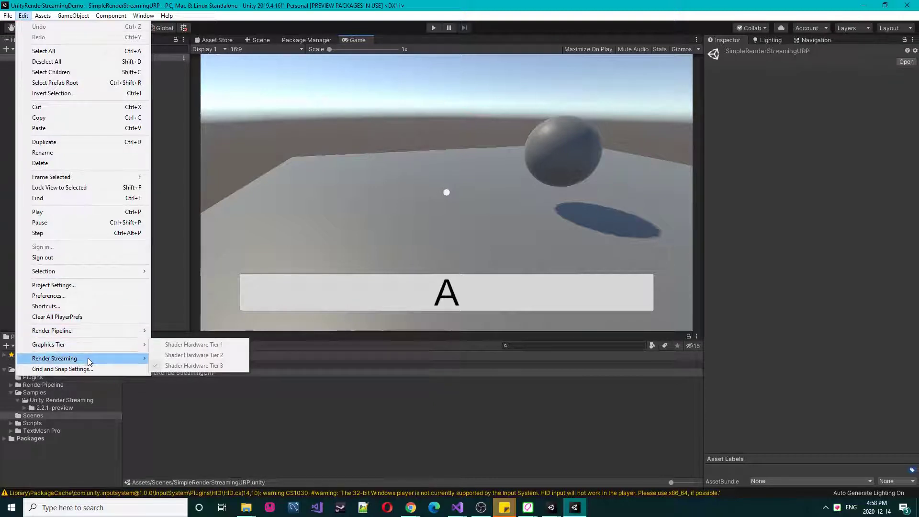
mouse_move(88, 362)
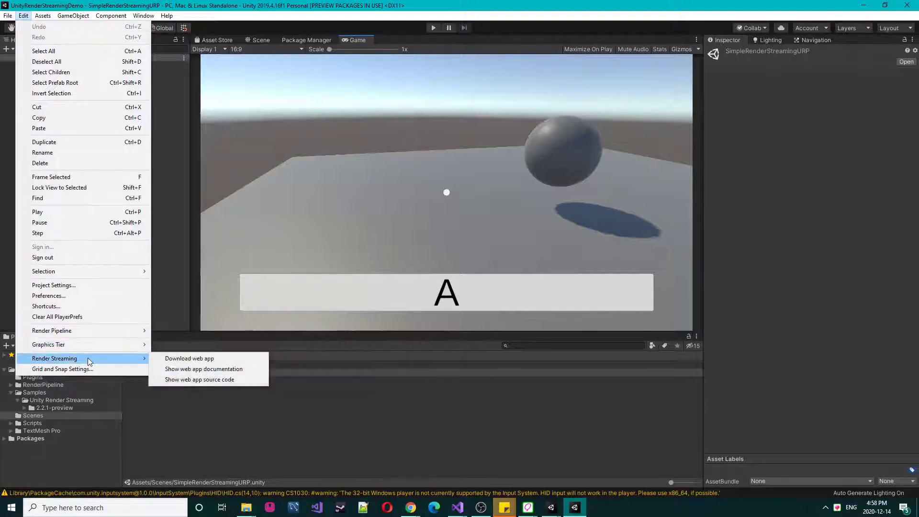
click(187, 360)
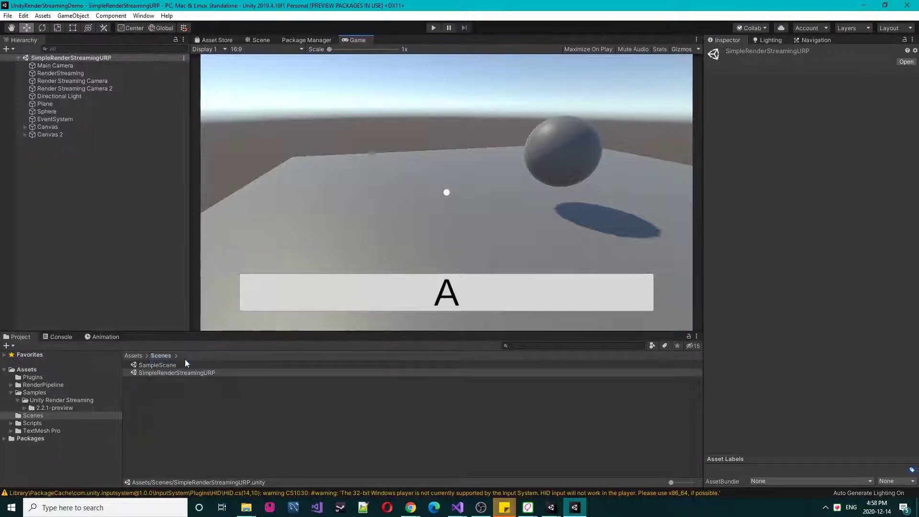
In File Explorer, open the Downloads folder and select webserver.exe.
mouse_move(252, 512)
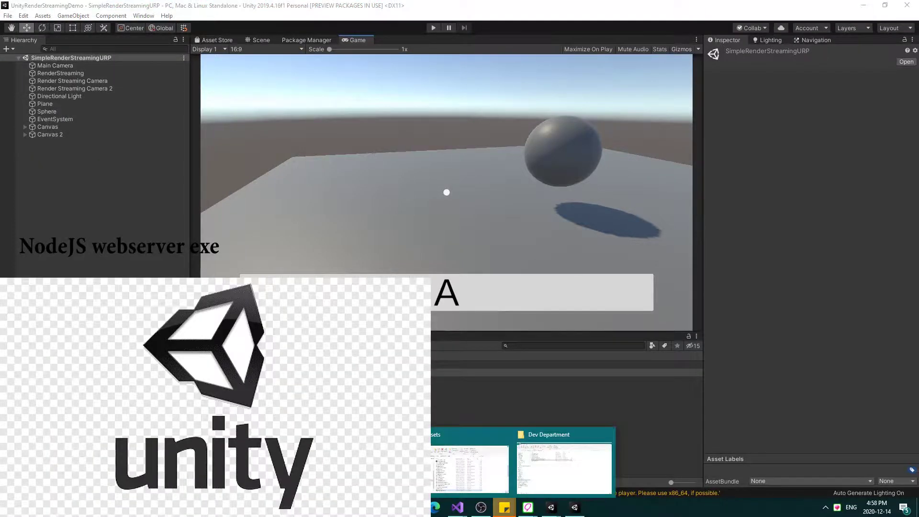
click(564, 459)
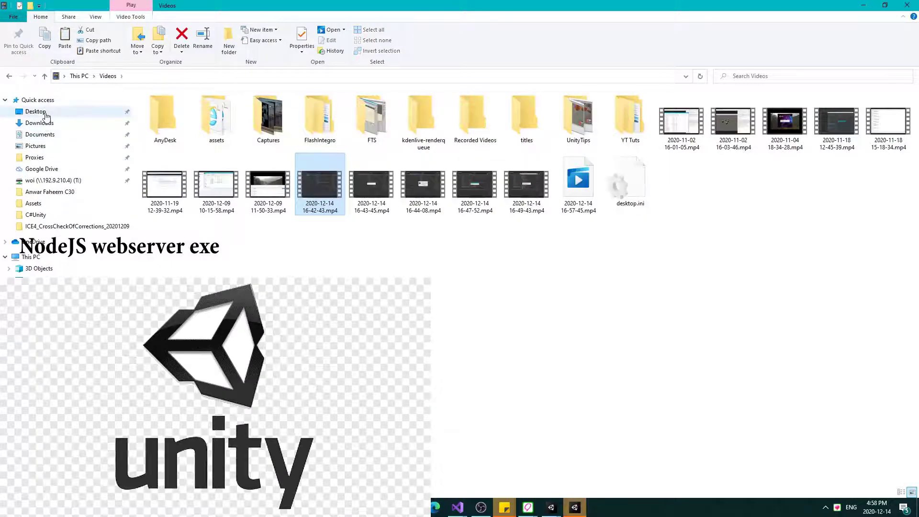
click(48, 124)
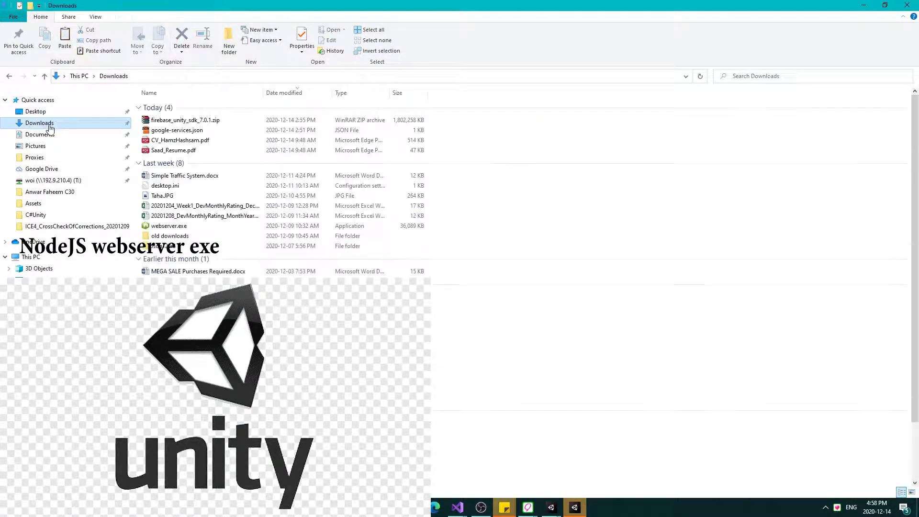
click(172, 131)
key(w)
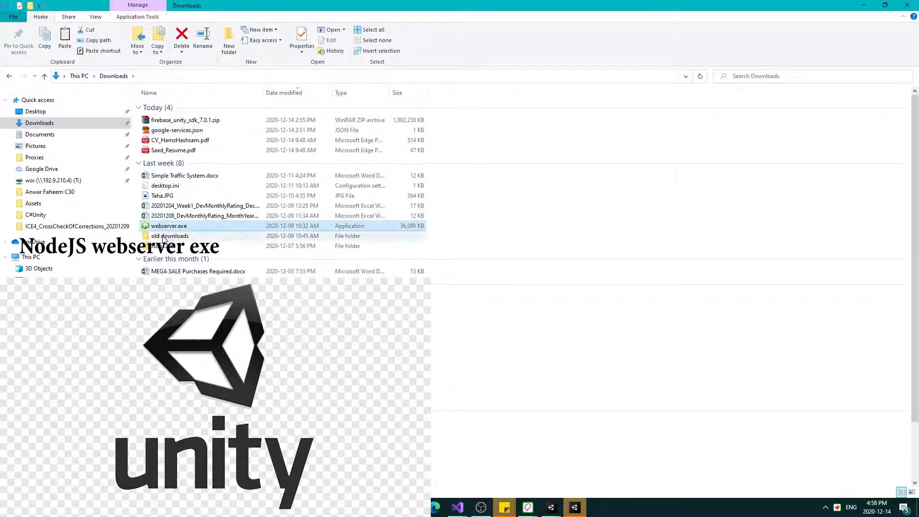
Launch webserver.exe, move its console aside, and return to the Unity editor.
double_click(159, 227)
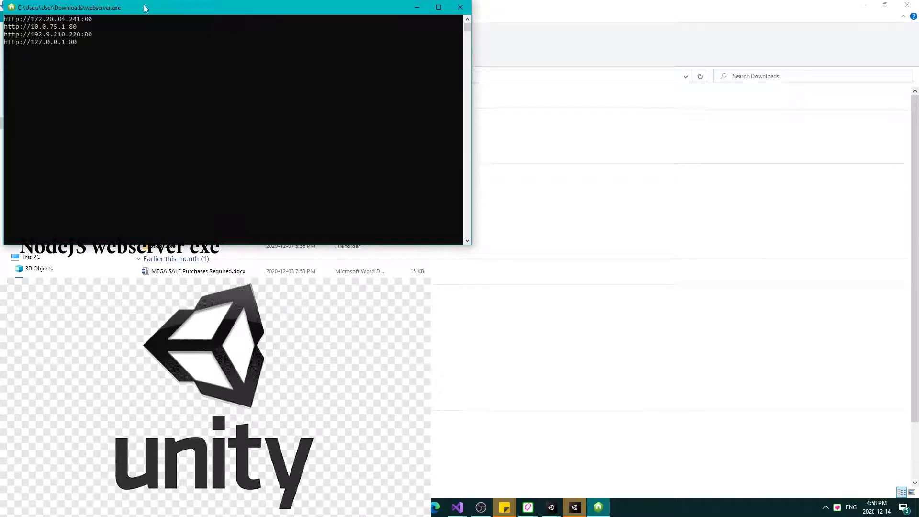
drag(143, 7, 327, 71)
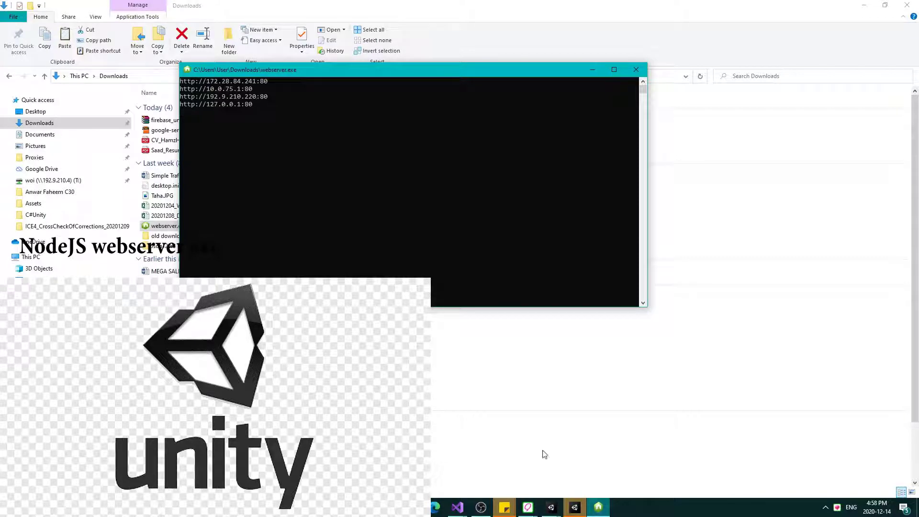
click(574, 507)
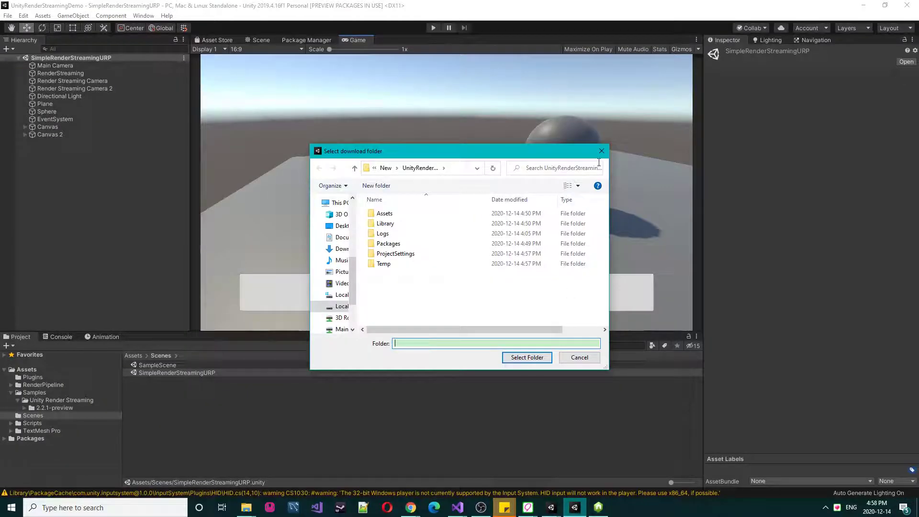
click(602, 150)
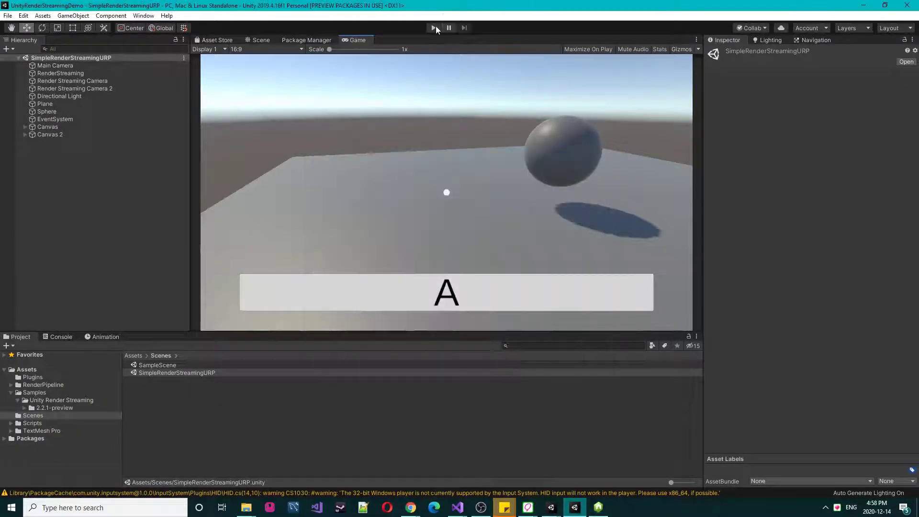
click(61, 73)
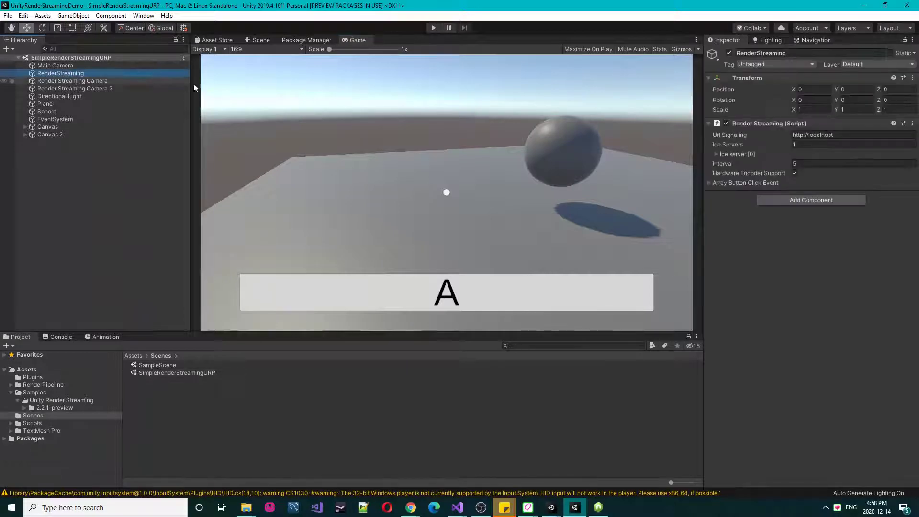
click(829, 134)
click(597, 510)
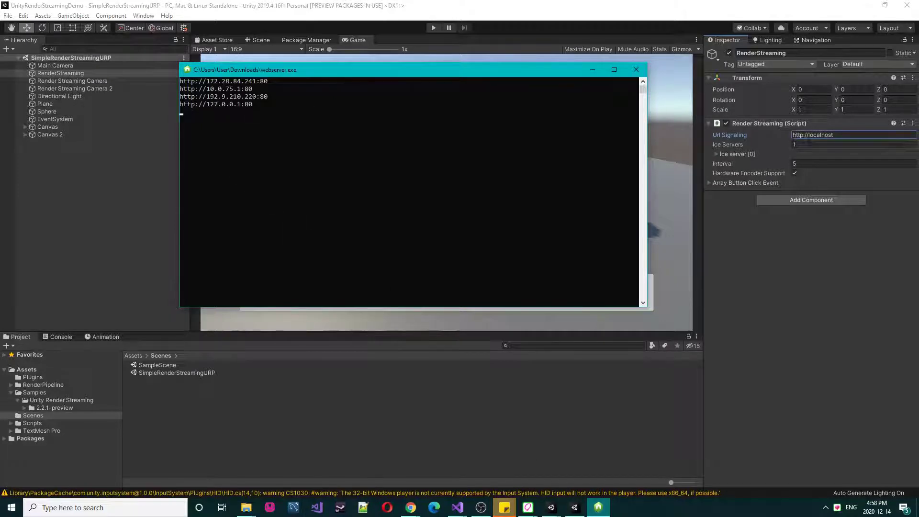
click(814, 135)
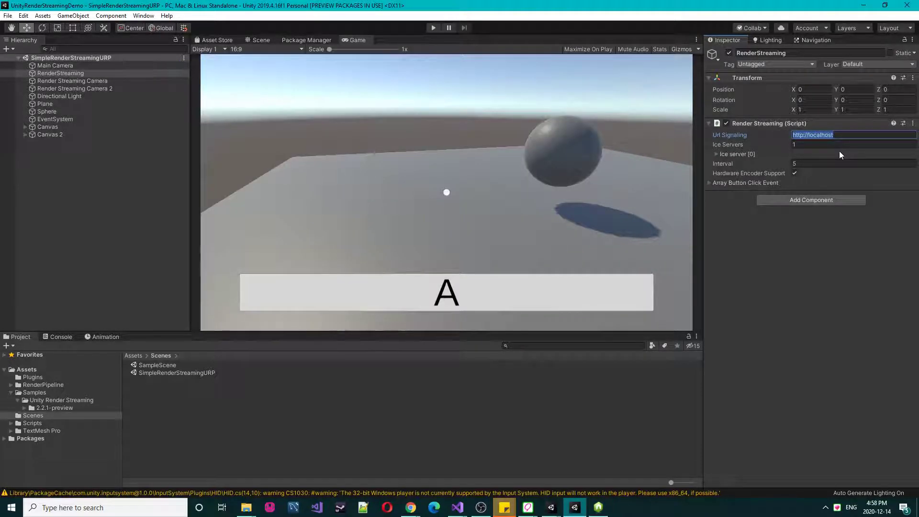
key(End)
key(ctrl+a)
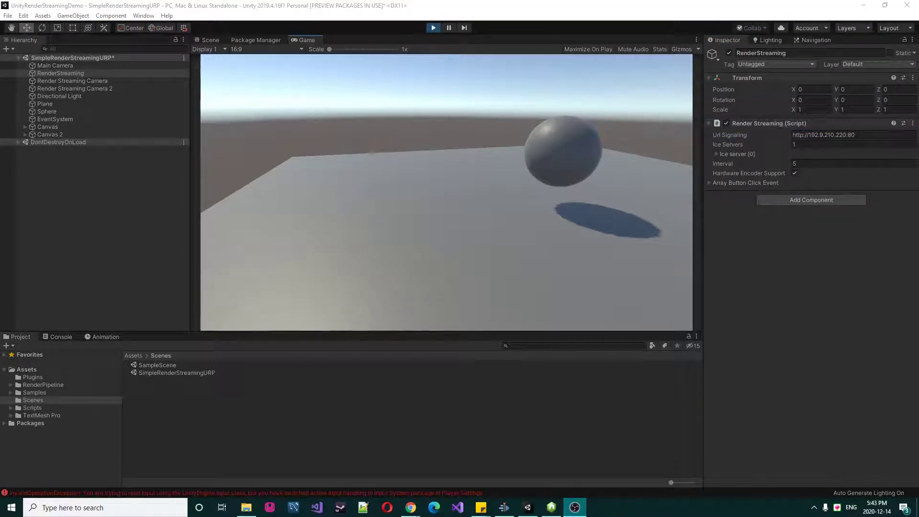
In Chrome, reload 192.9.210.220 and start the live stream of the sphere scene.
key(alt+Tab)
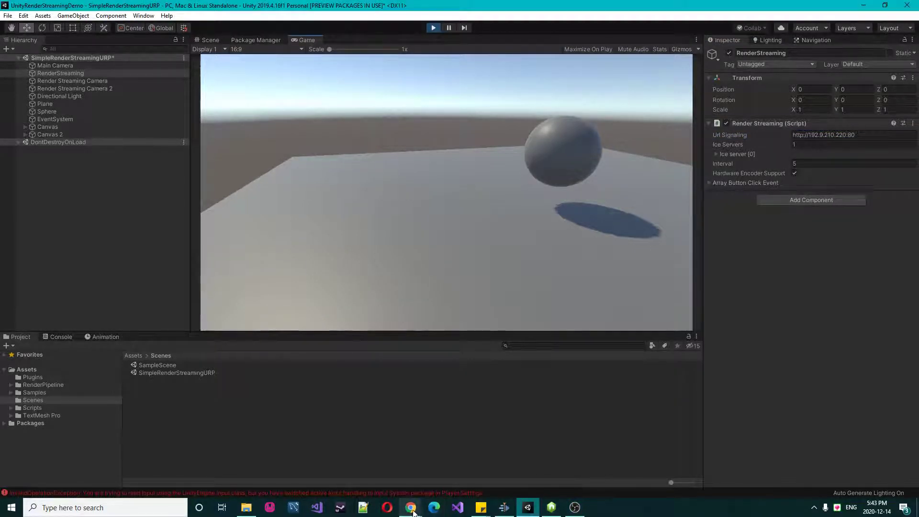
mouse_move(413, 508)
click(752, 472)
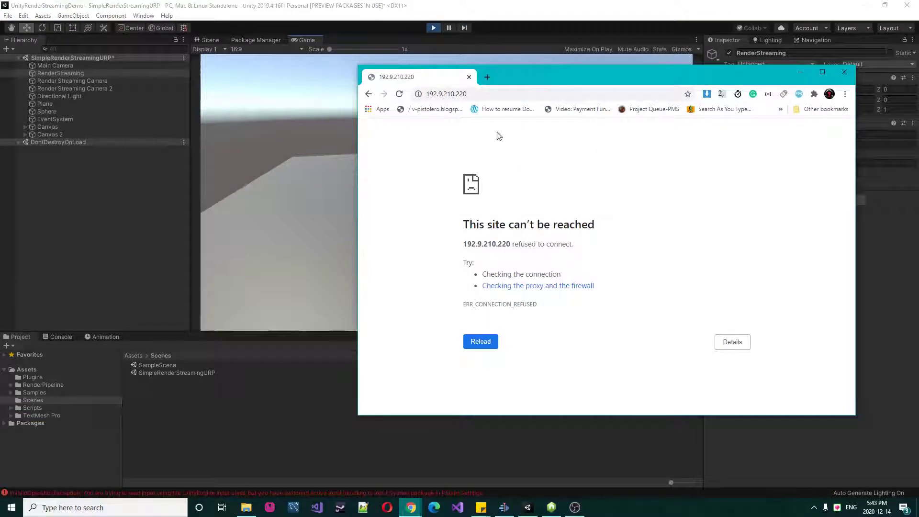
key(F5)
click(485, 95)
click(540, 95)
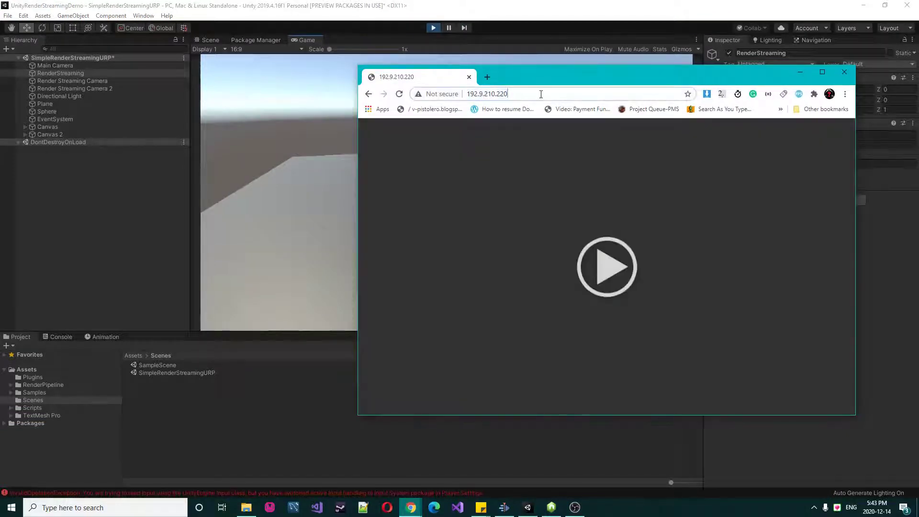
click(612, 266)
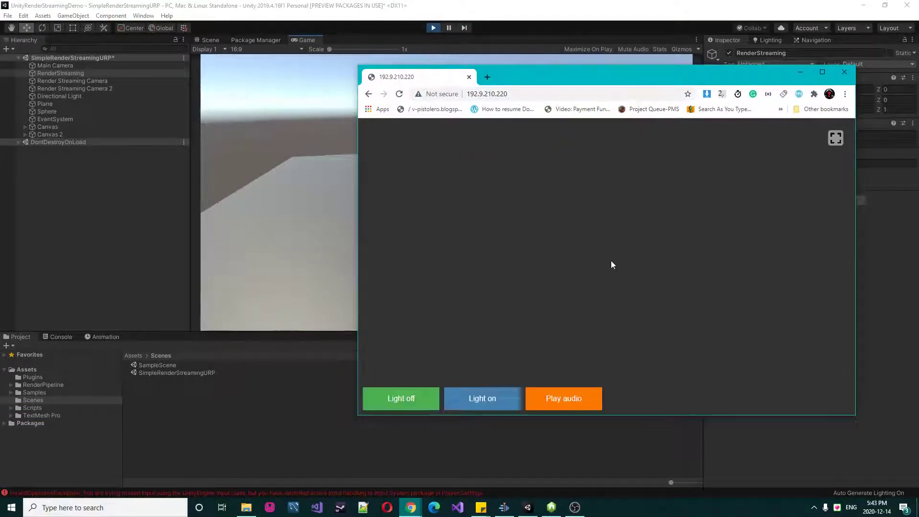
Move the browser window up and to the right, then return to the Unity editor.
drag(587, 78, 619, 57)
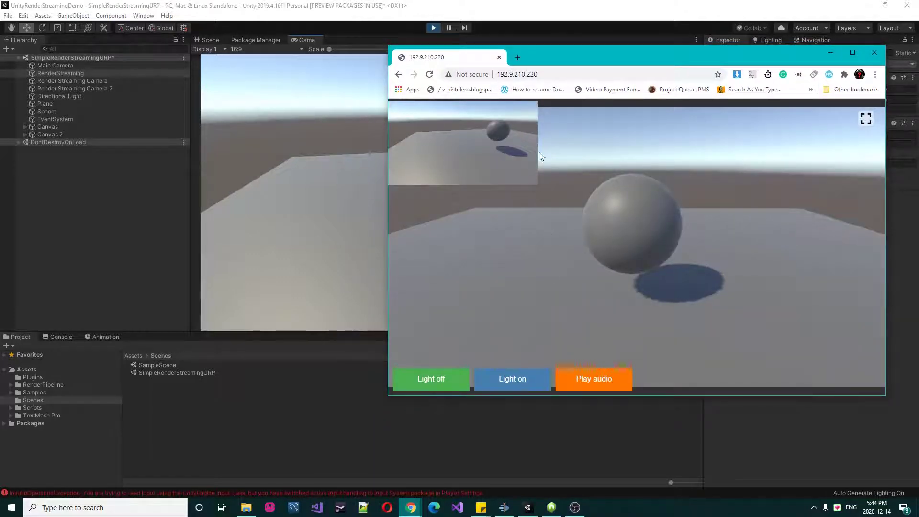
click(529, 75)
drag(576, 57, 592, 31)
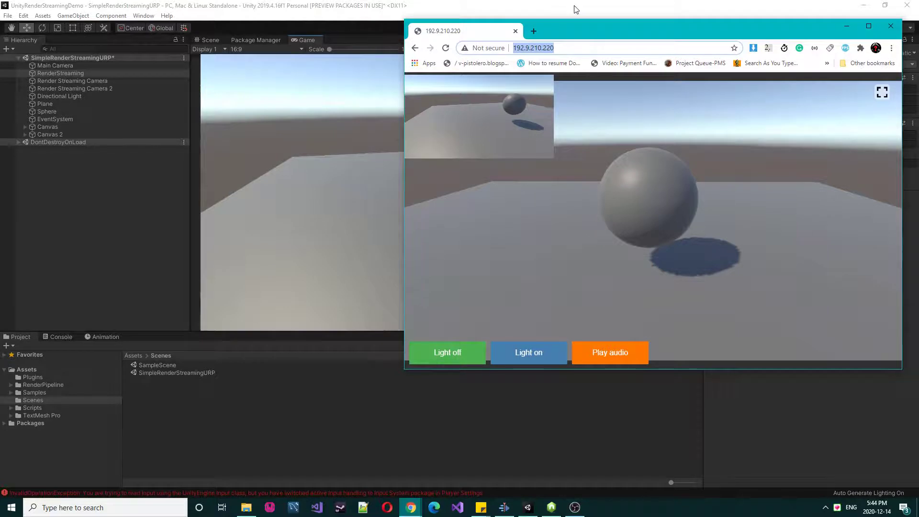
click(736, 12)
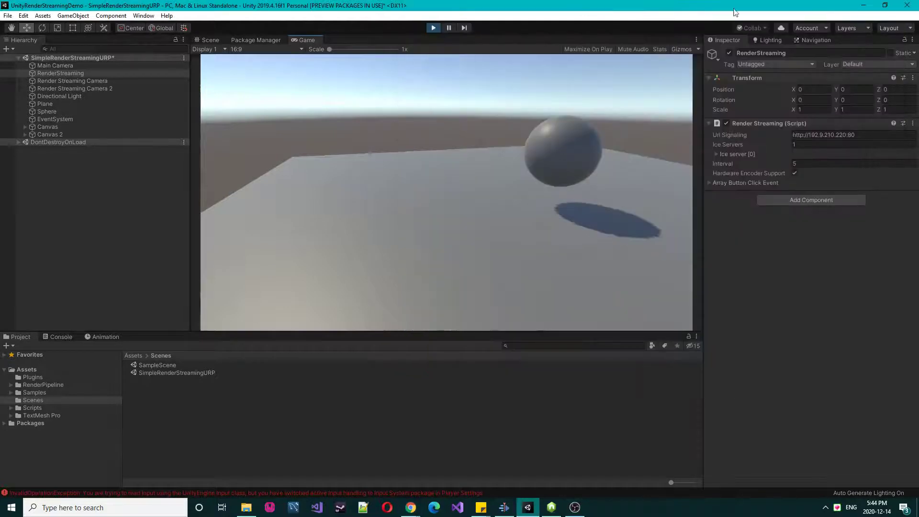
Restore the Unity window and narrow it so the Chrome stream shows beside it.
click(883, 5)
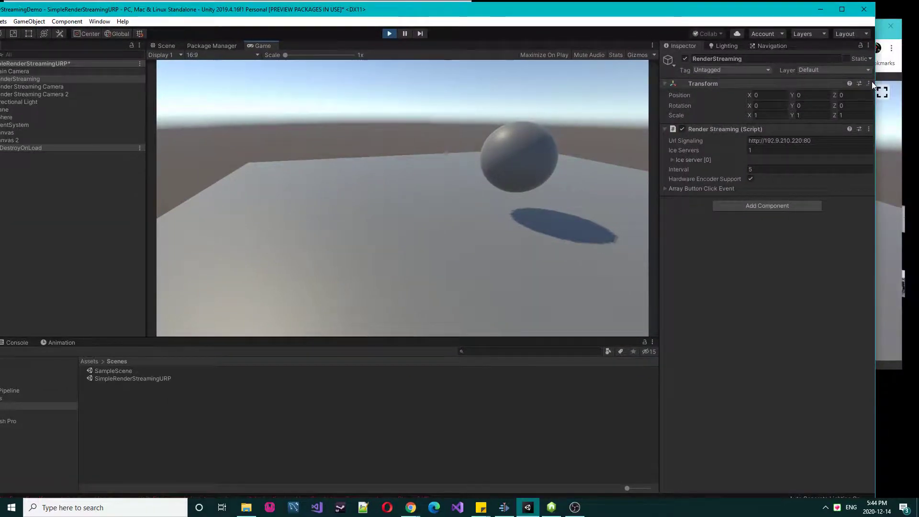
drag(874, 81, 402, 90)
Focus the Chrome stream, back the camera up, and turn it toward the plane and sphere.
click(607, 205)
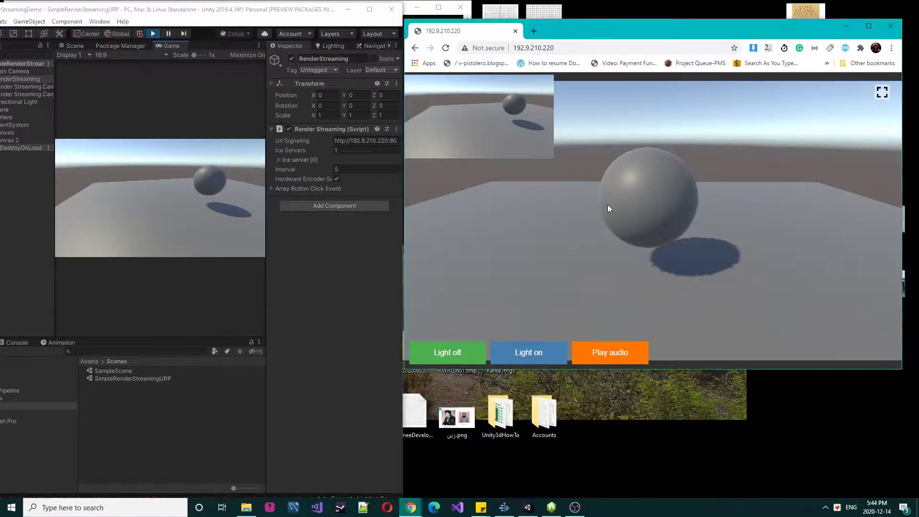
key(s)
click(217, 201)
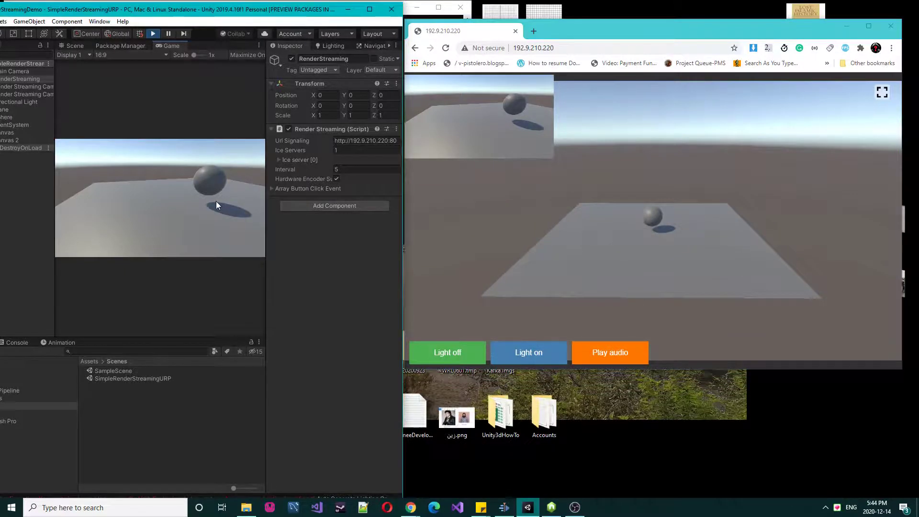
key(e)
key(s)
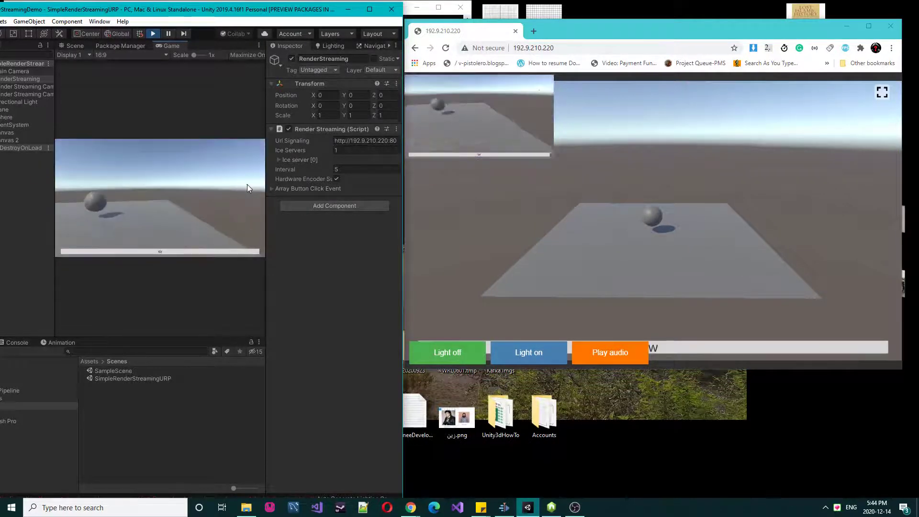
Move the streamed camera forward and back around the sphere with W and S.
key(w)
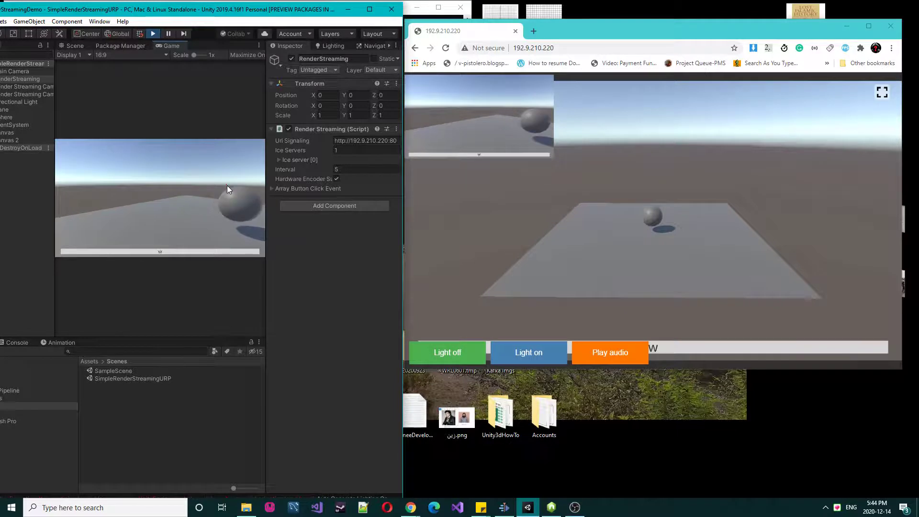
key(s)
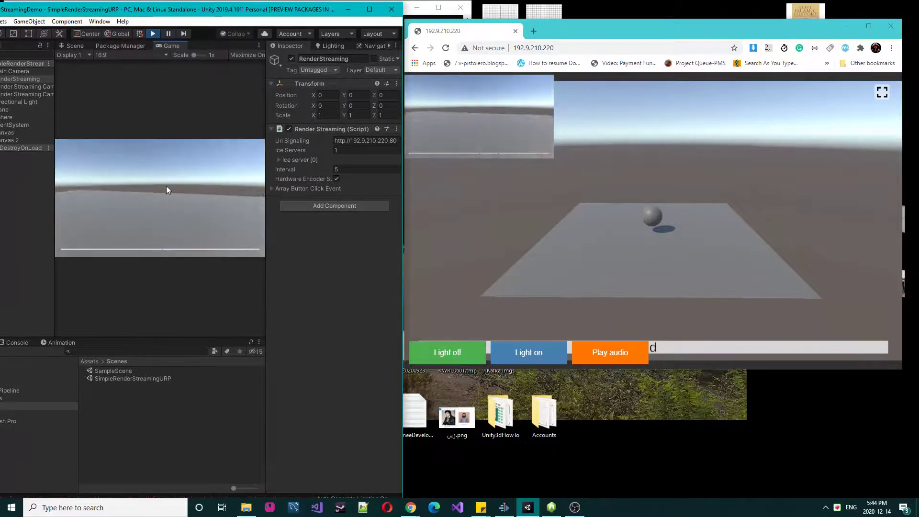
key(w)
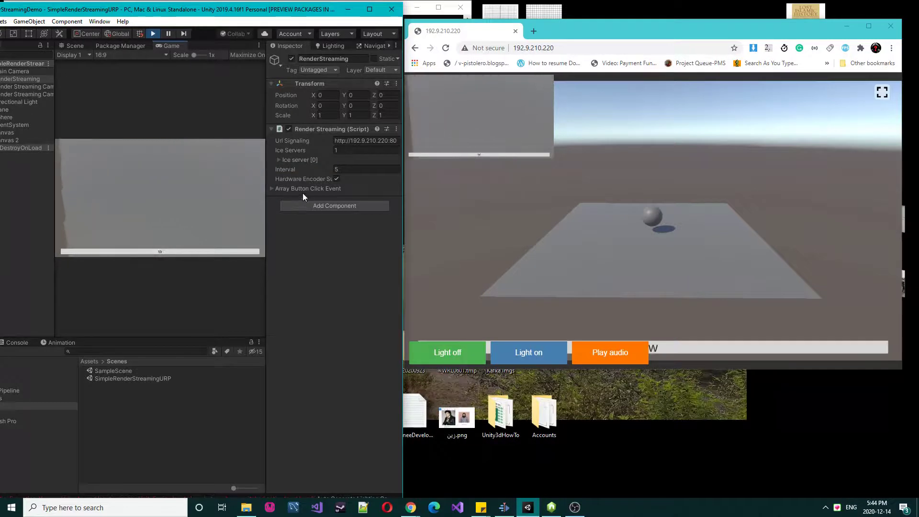
key(s)
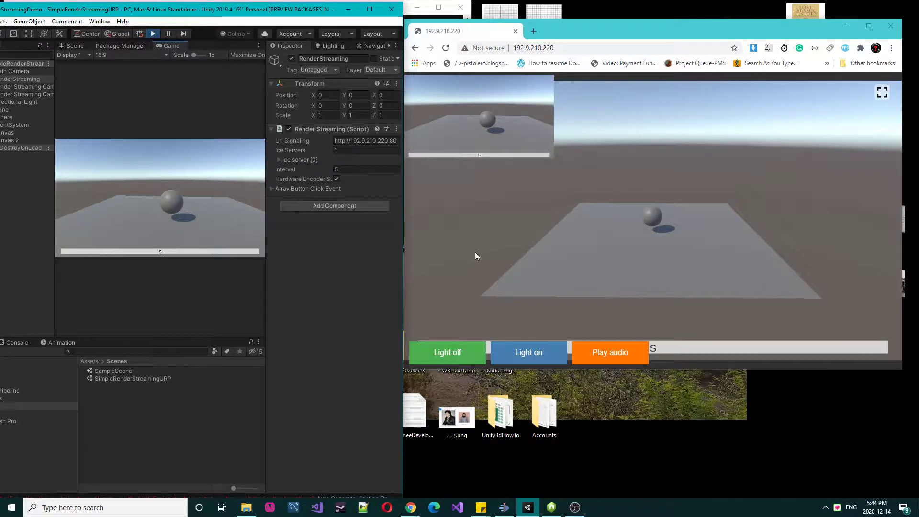
click(540, 50)
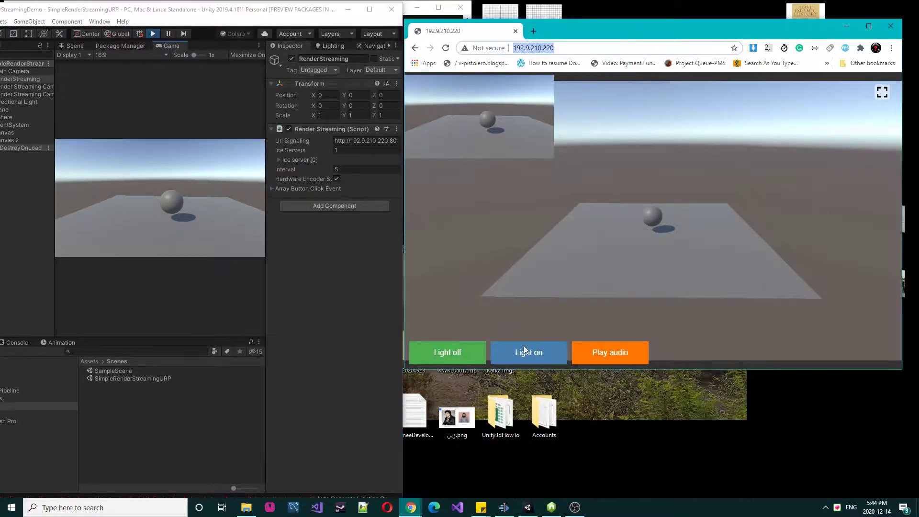